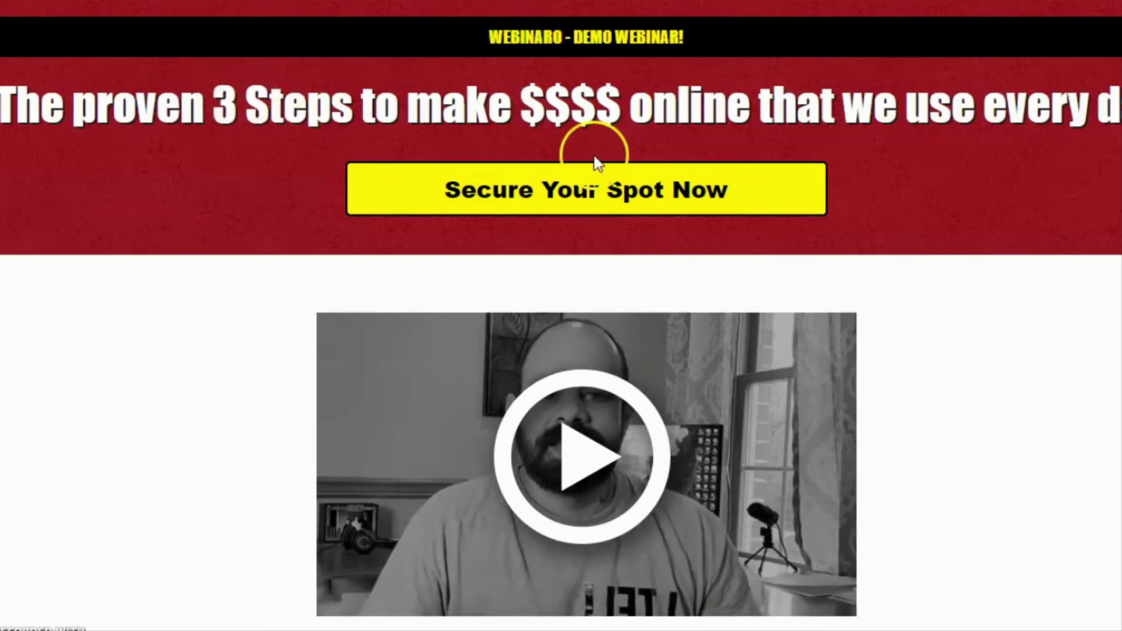
scroll(701, 387, "down", 2)
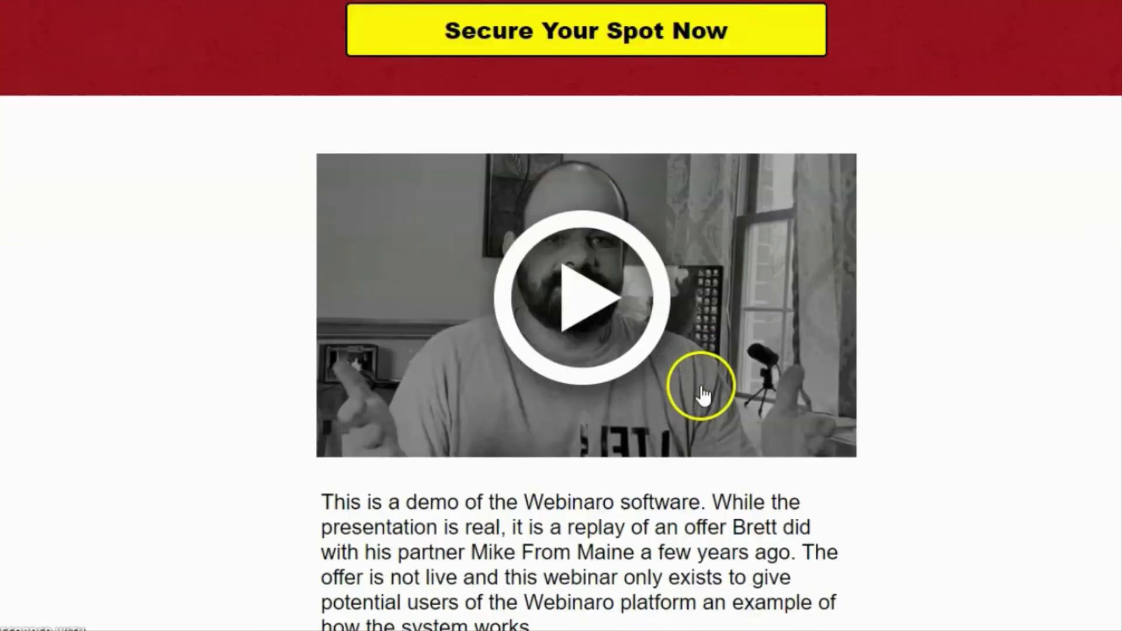
scroll(702, 396, "down", 1)
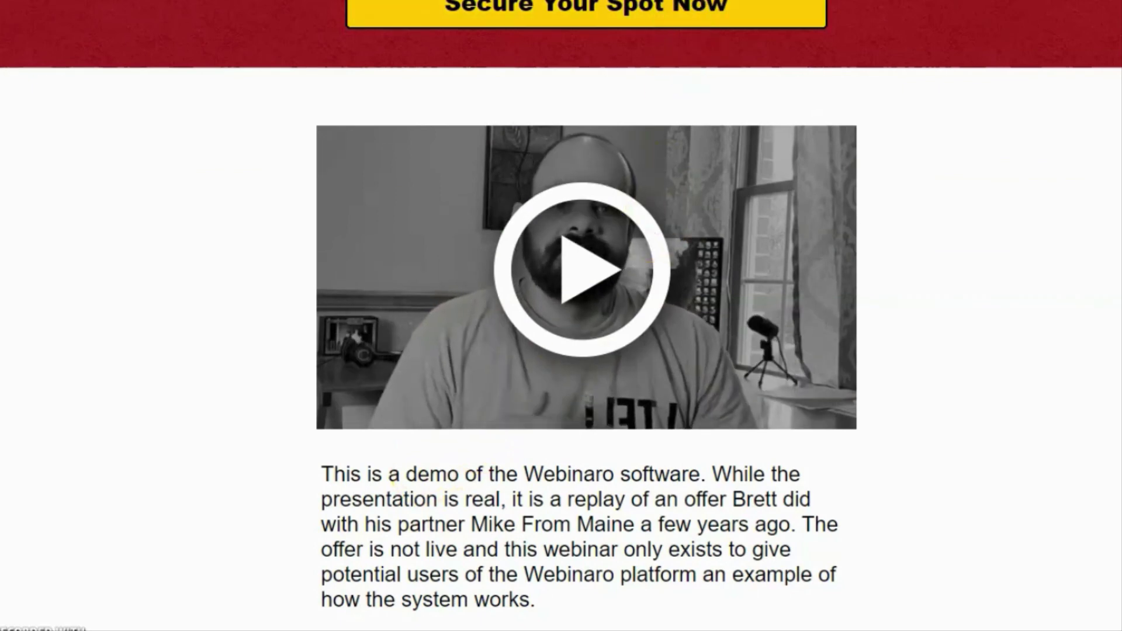
scroll(561, 351, "down", 2)
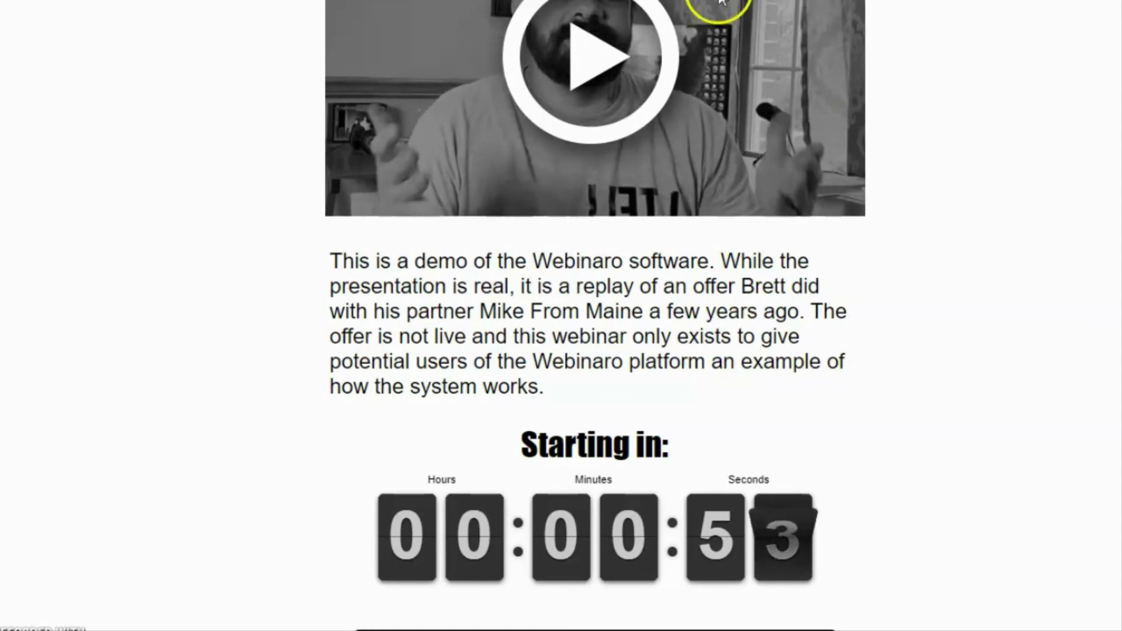
scroll(802, 39, "up", 2)
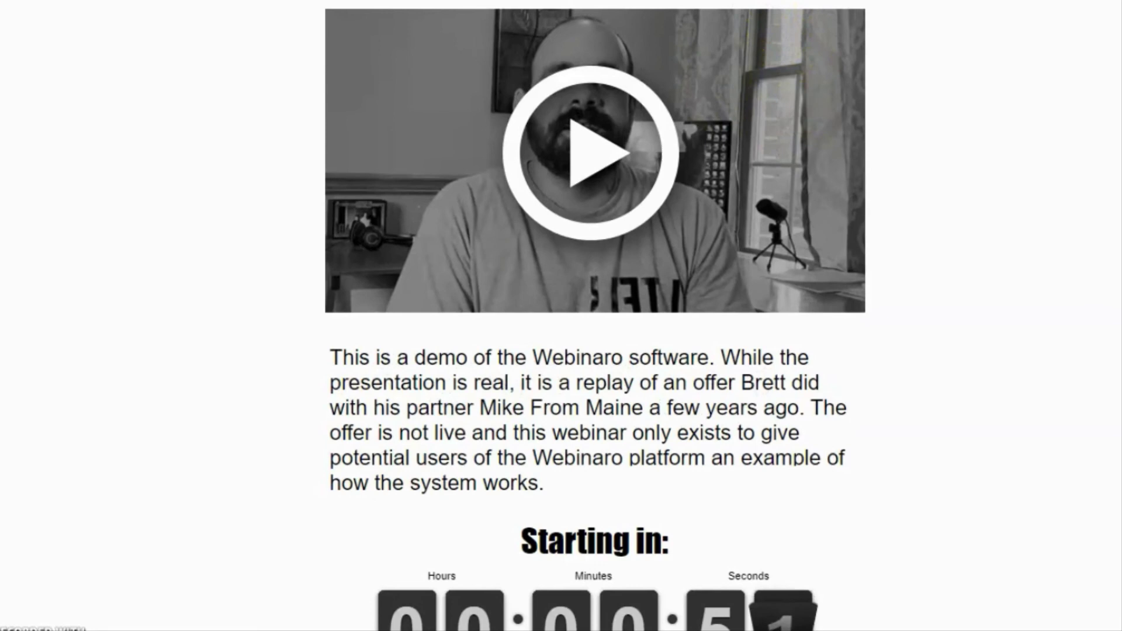
scroll(597, 316, "up", 3)
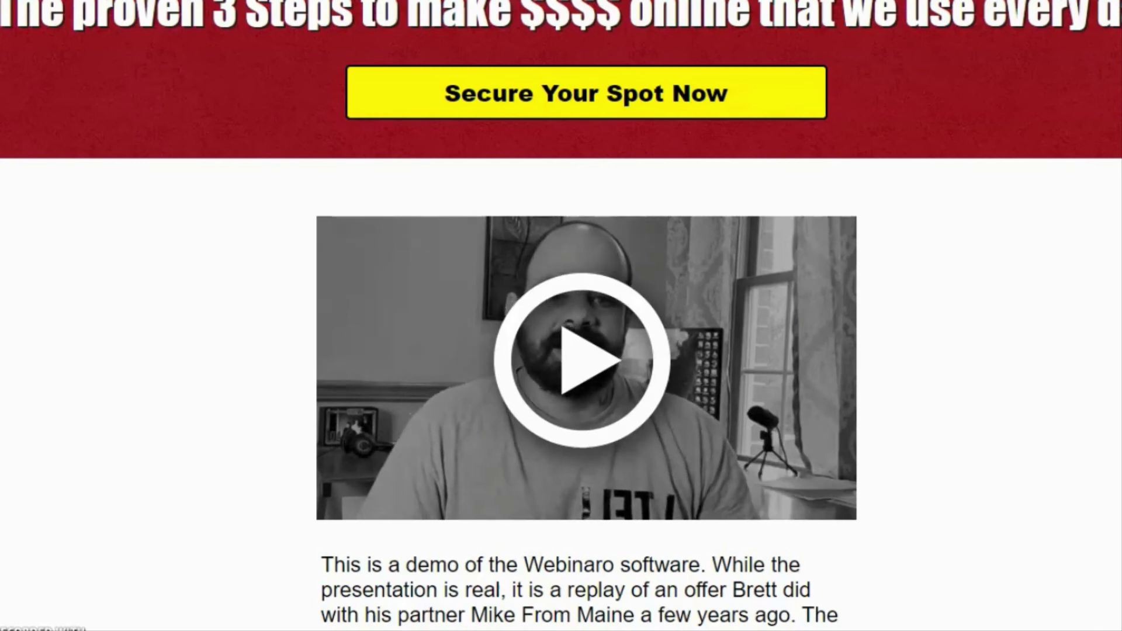
Step: Open the demo webinar's registration form, then close it to return to the webinar list
left_click(528, 98)
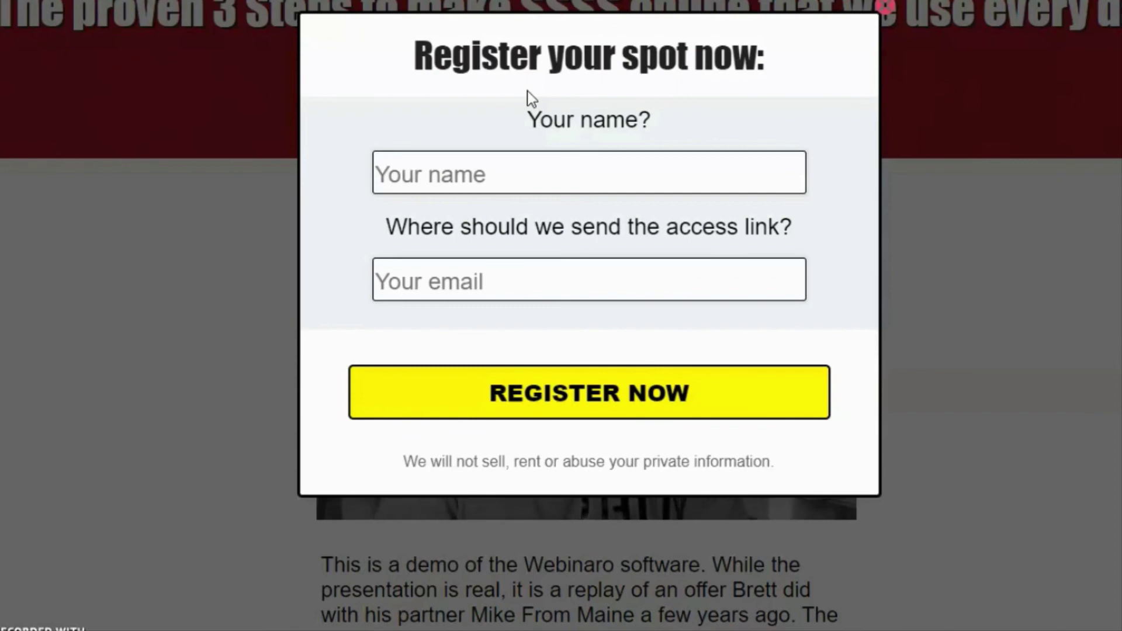
left_click(229, 20)
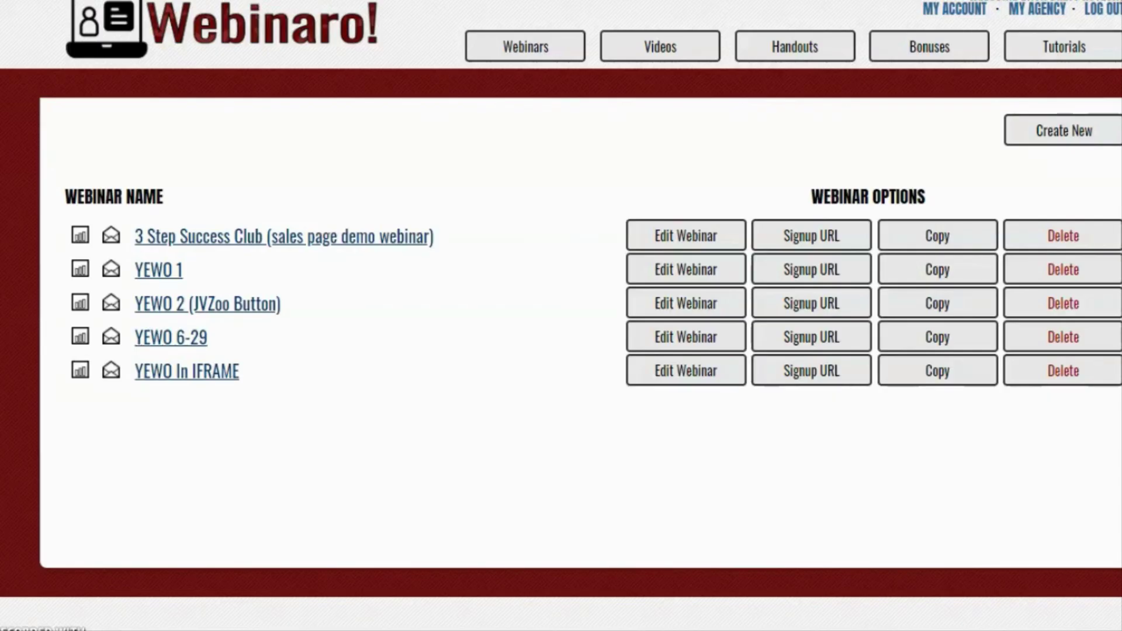
left_click(687, 52)
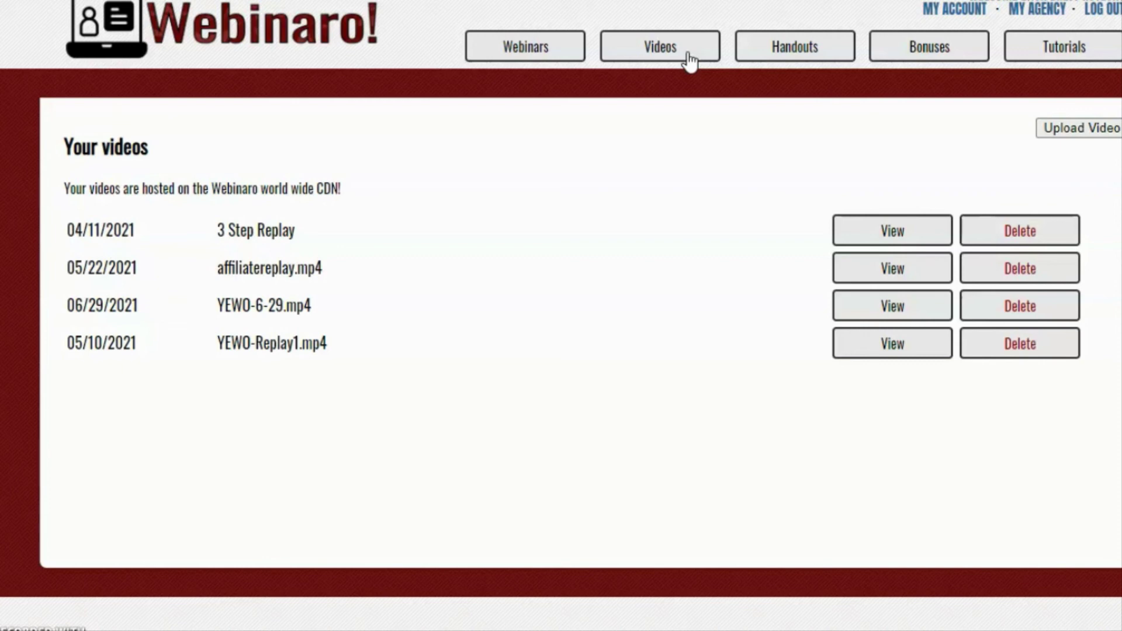
left_click(557, 52)
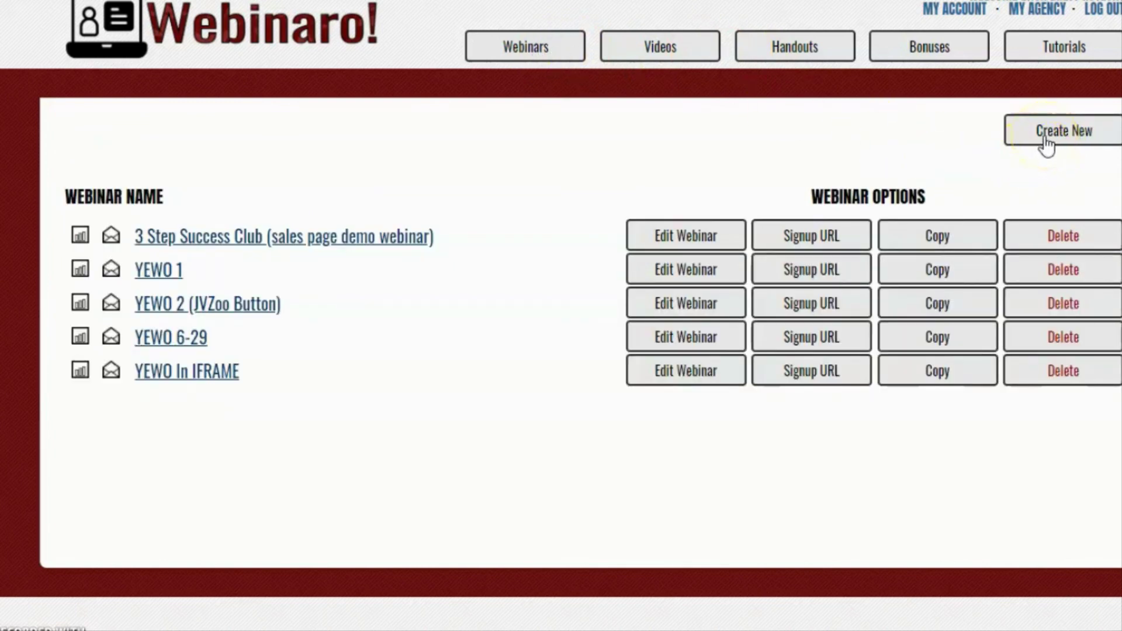
Step: Edit the 3 Step Success Club webinar and switch to its Main Settings
left_click(701, 237)
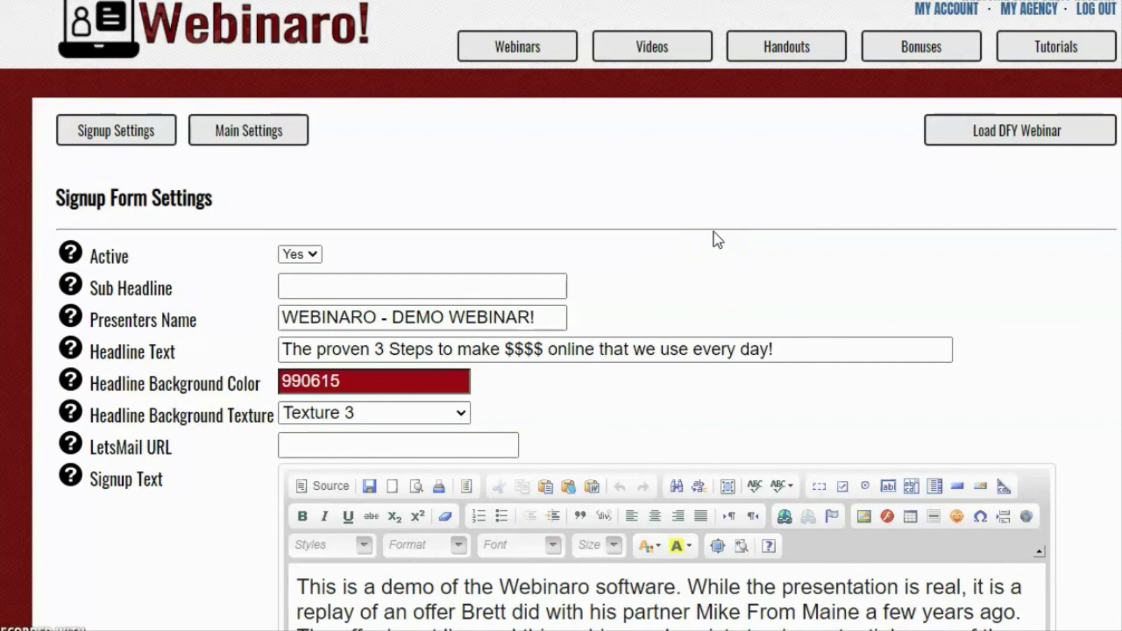
scroll(713, 235, "down", 2)
scroll(714, 234, "down", 1)
scroll(714, 235, "up", 1)
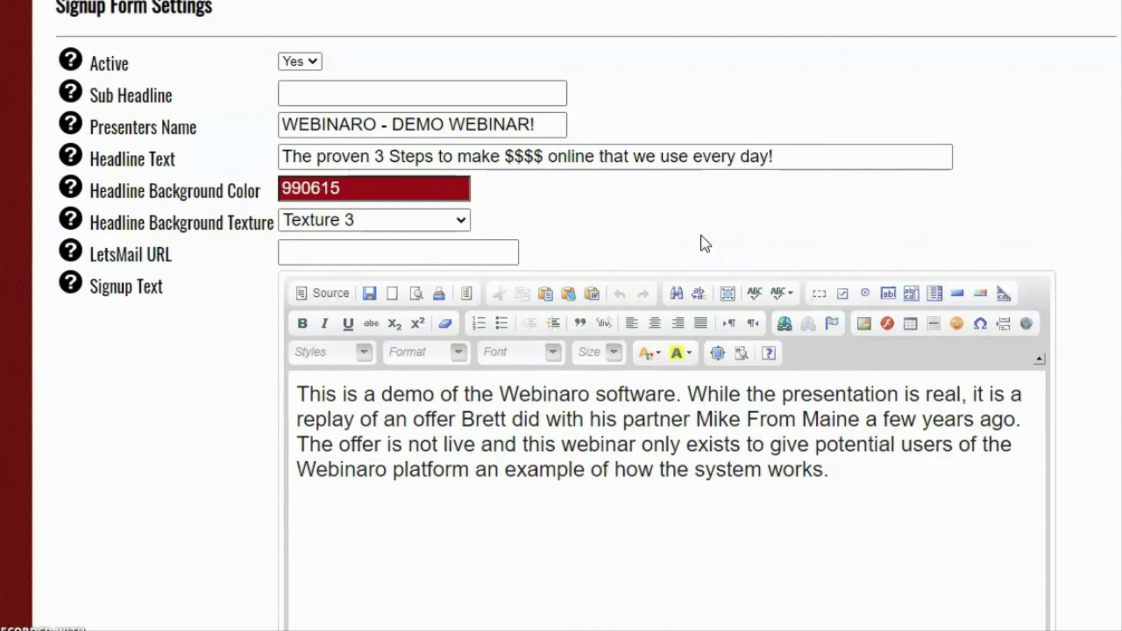
scroll(700, 239, "down", 2)
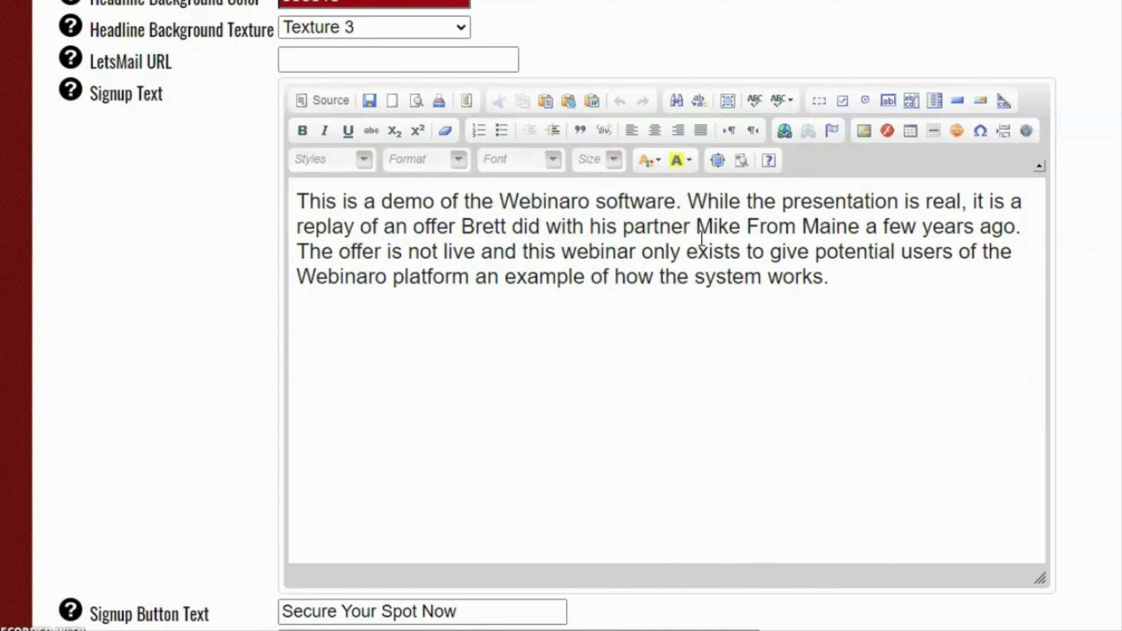
scroll(701, 236, "up", 4)
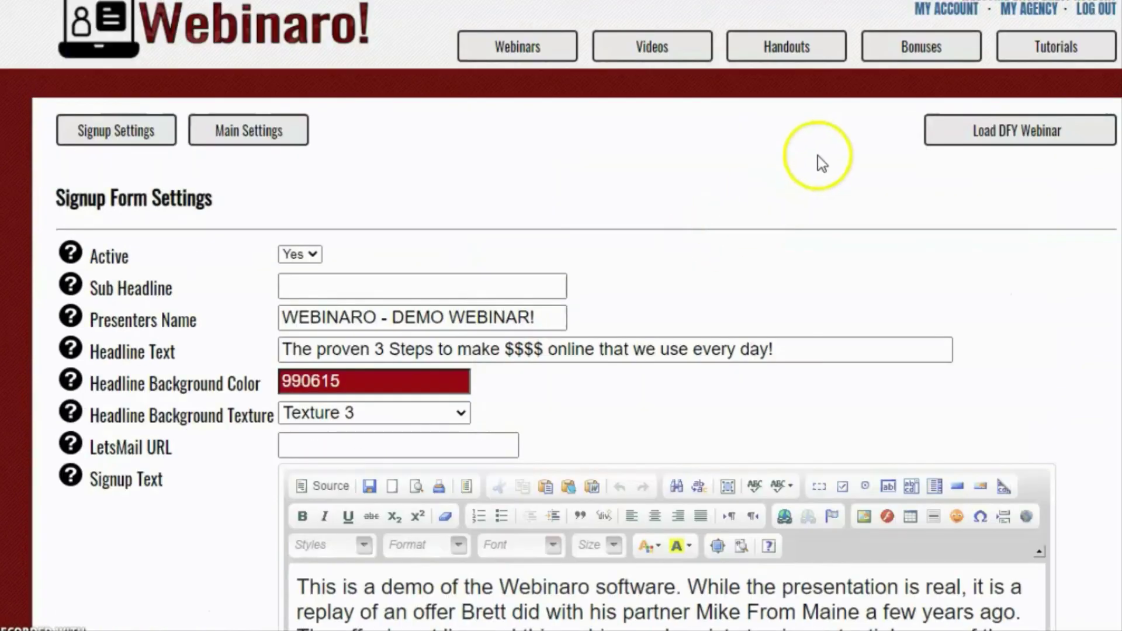
left_click(276, 138)
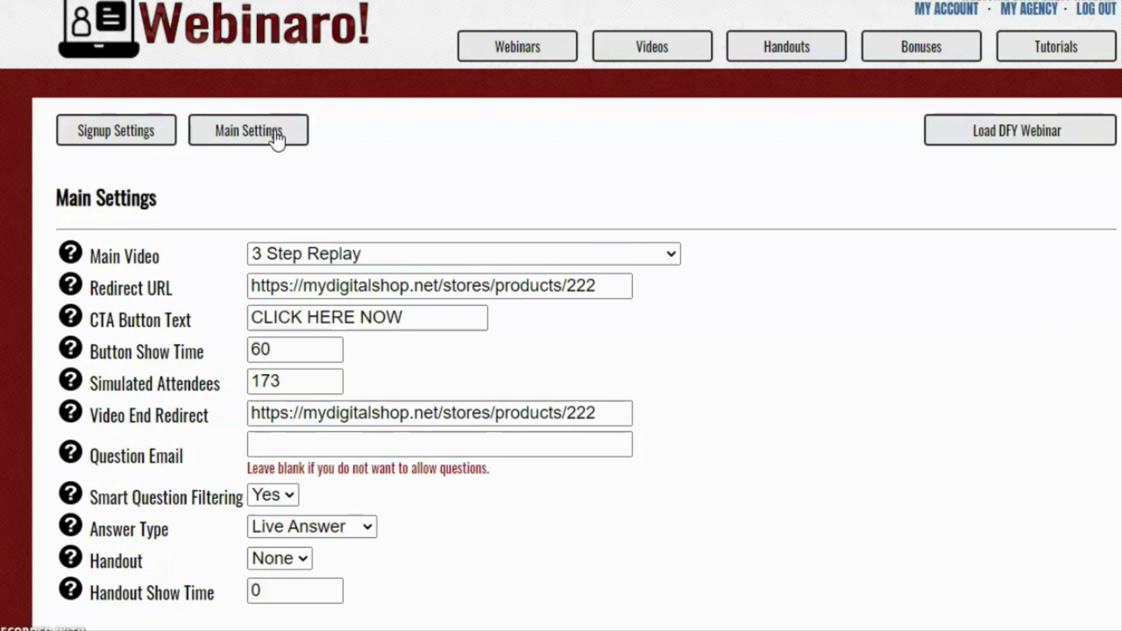
Step: Return to the Signup Form Settings panel showing presenter name, headline and background
left_click(156, 128)
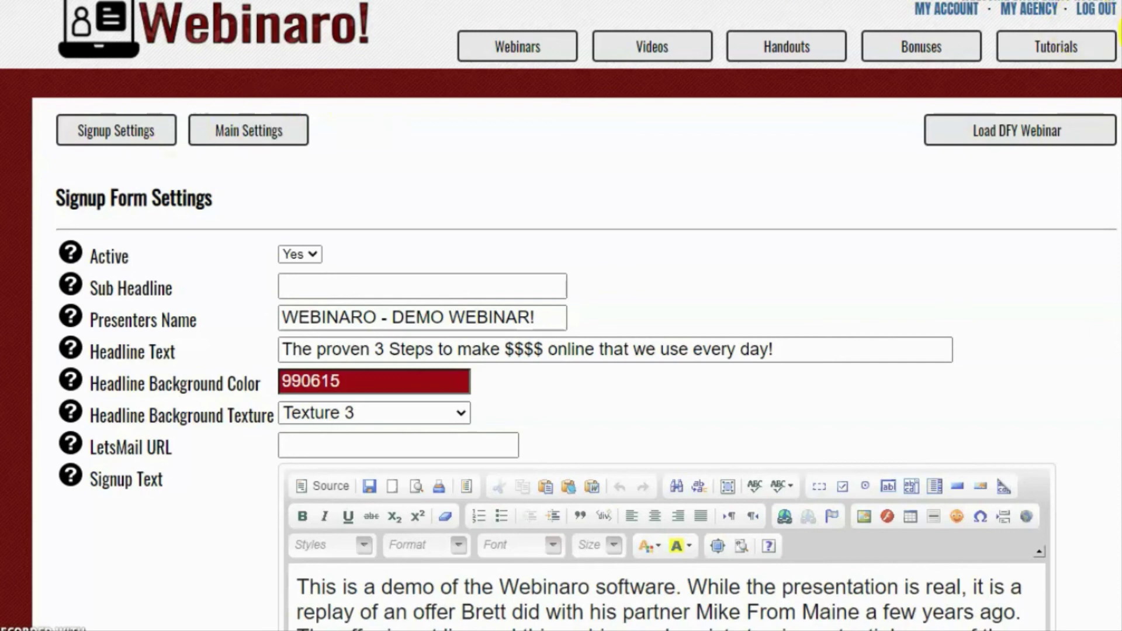
Step: Choose Load DFY Webinar to leave the webinar settings
left_click(1049, 128)
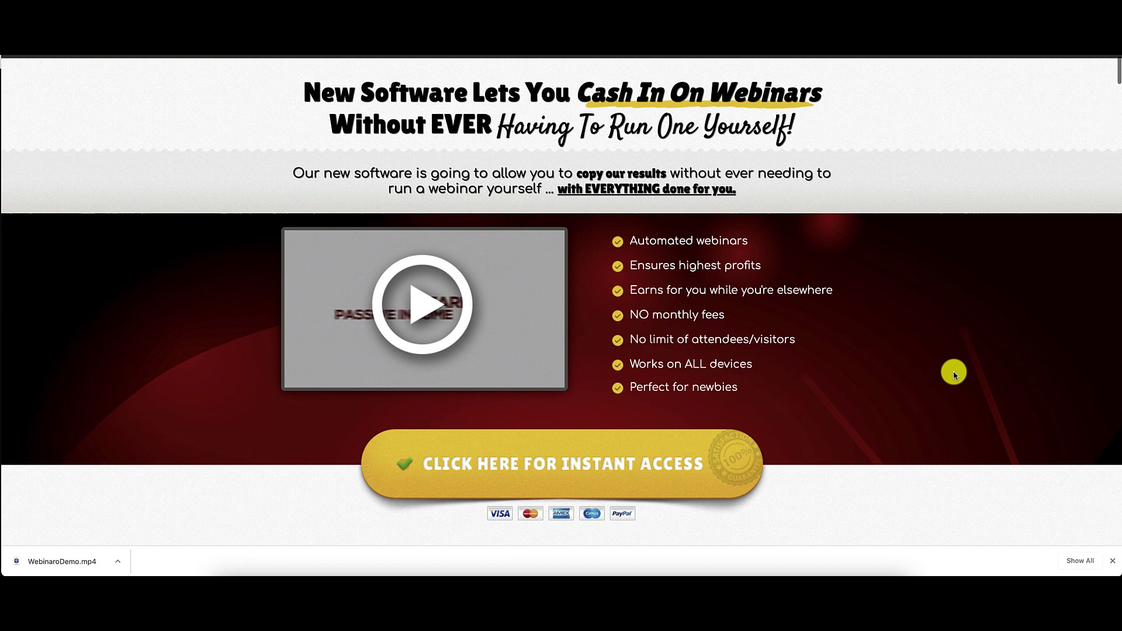
scroll(954, 375, "down", 10)
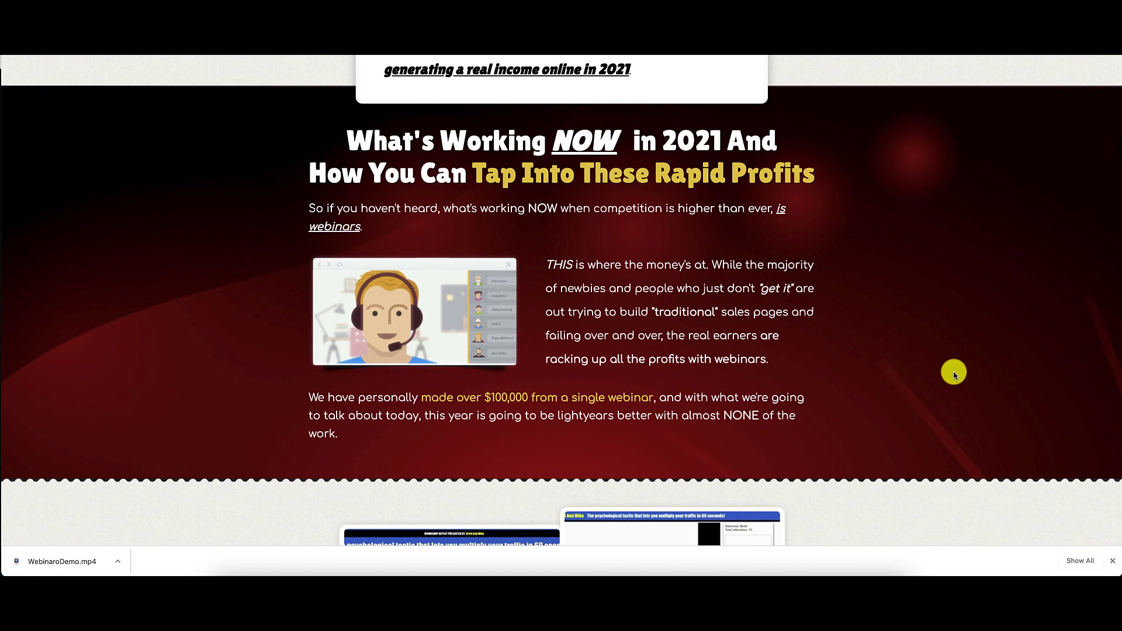
scroll(954, 374, "down", 1)
scroll(954, 375, "down", 2)
scroll(954, 375, "down", 1)
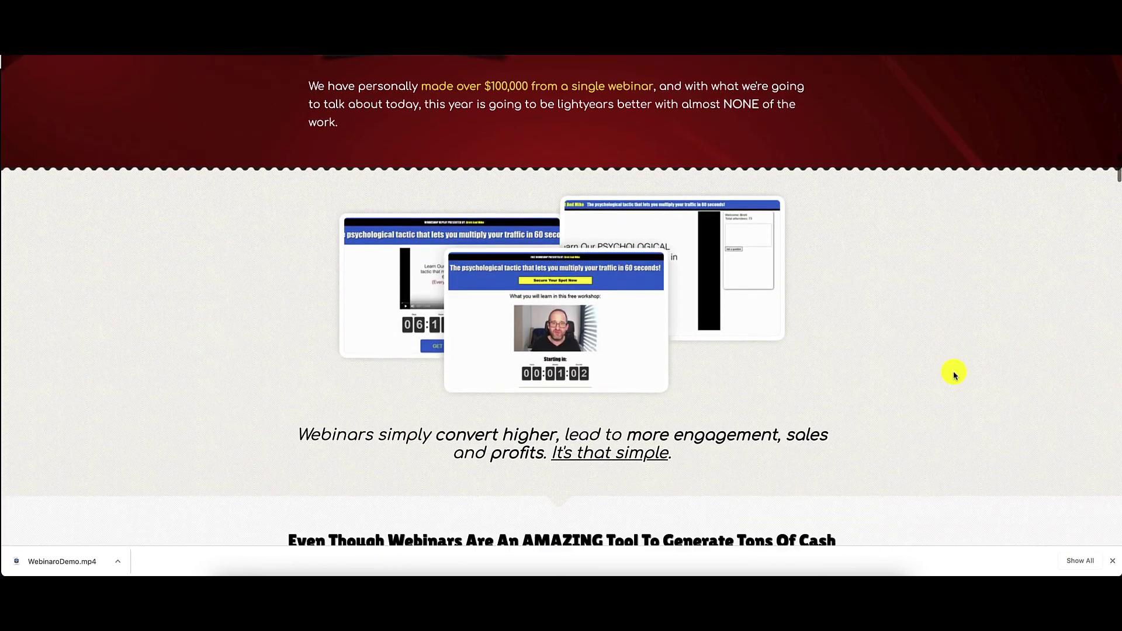
scroll(954, 374, "down", 1)
scroll(955, 375, "down", 1)
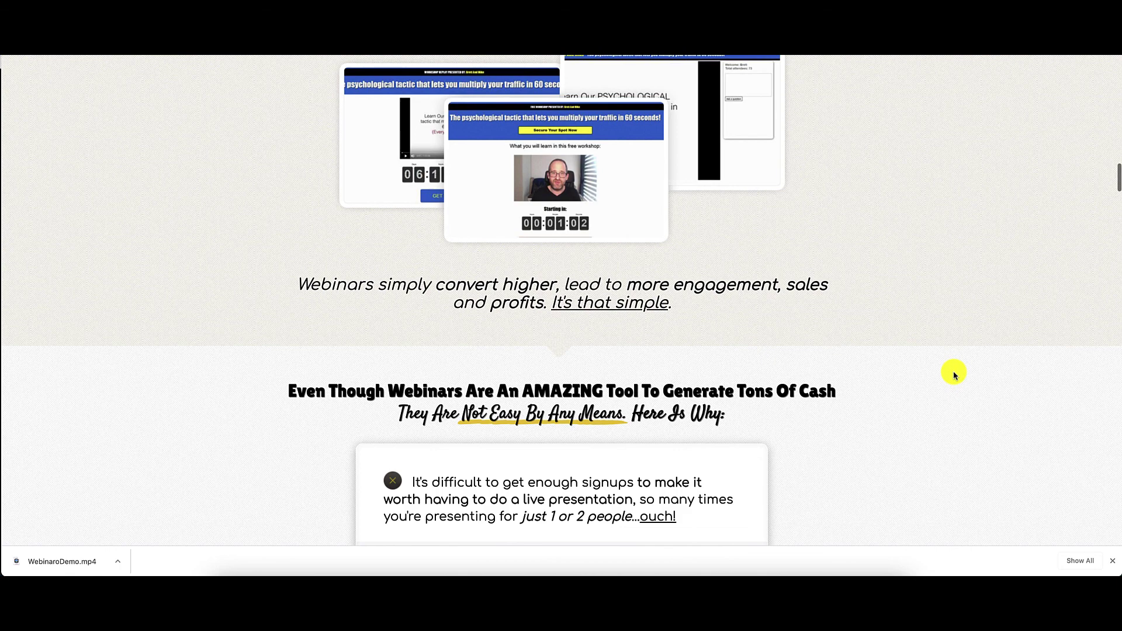
scroll(954, 375, "down", 2)
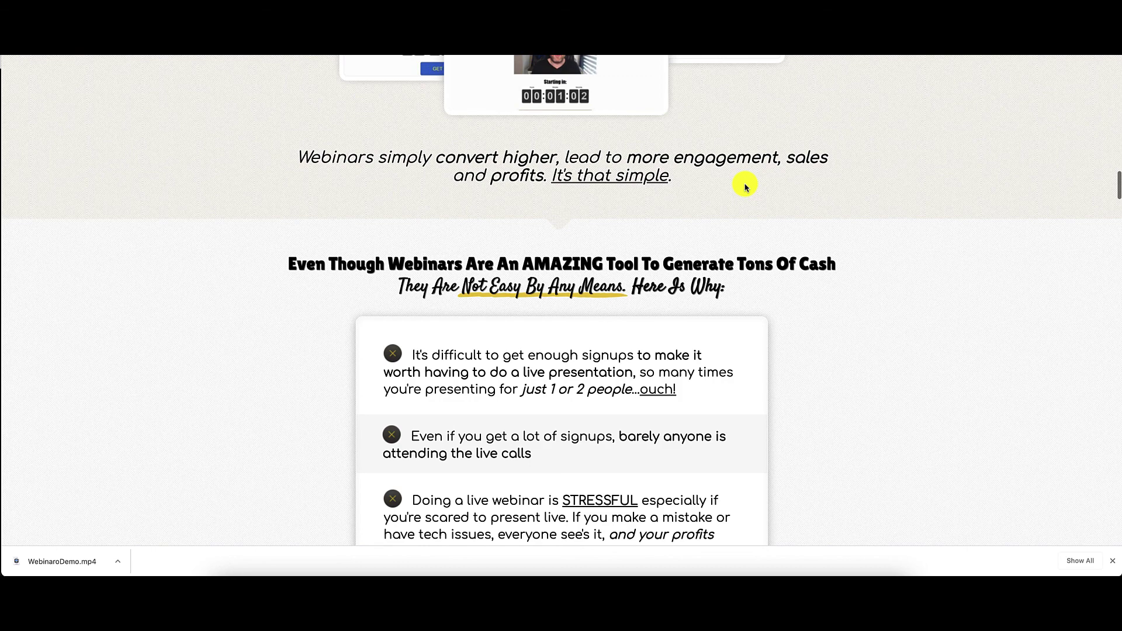
scroll(846, 286, "down", 10)
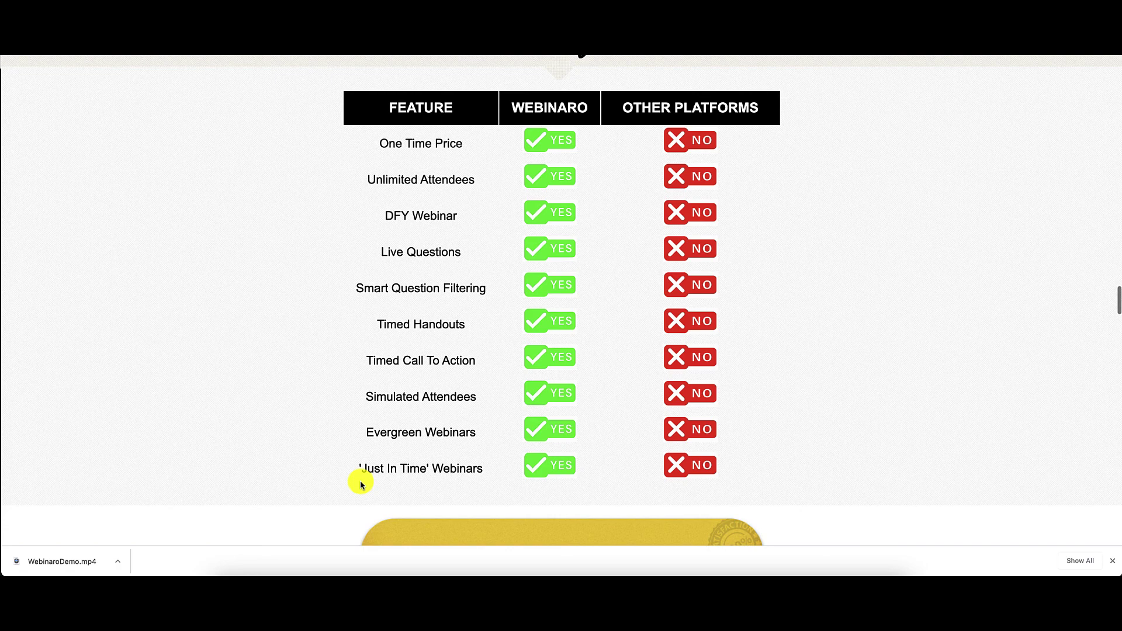
scroll(361, 485, "down", 5)
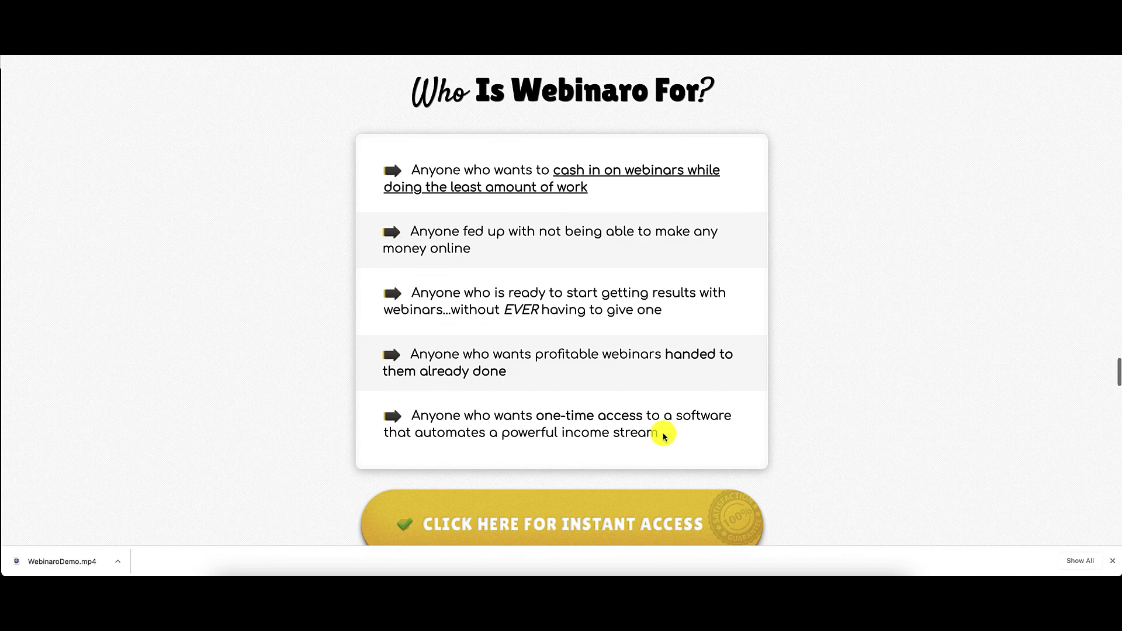
scroll(663, 436, "down", 2)
scroll(664, 437, "down", 5)
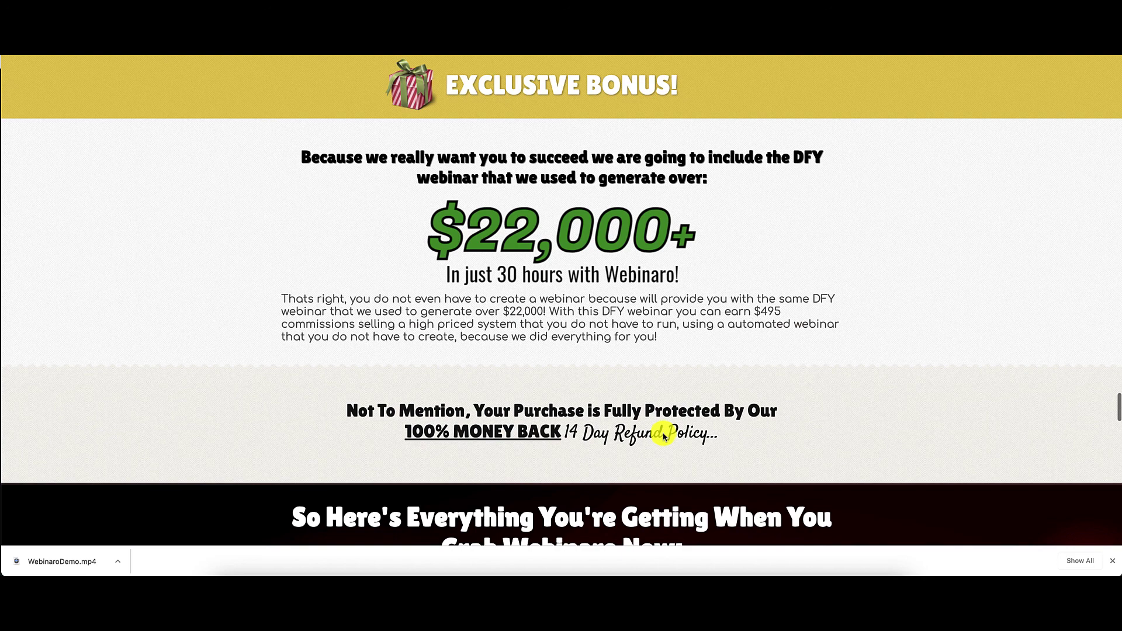
scroll(664, 436, "down", 15)
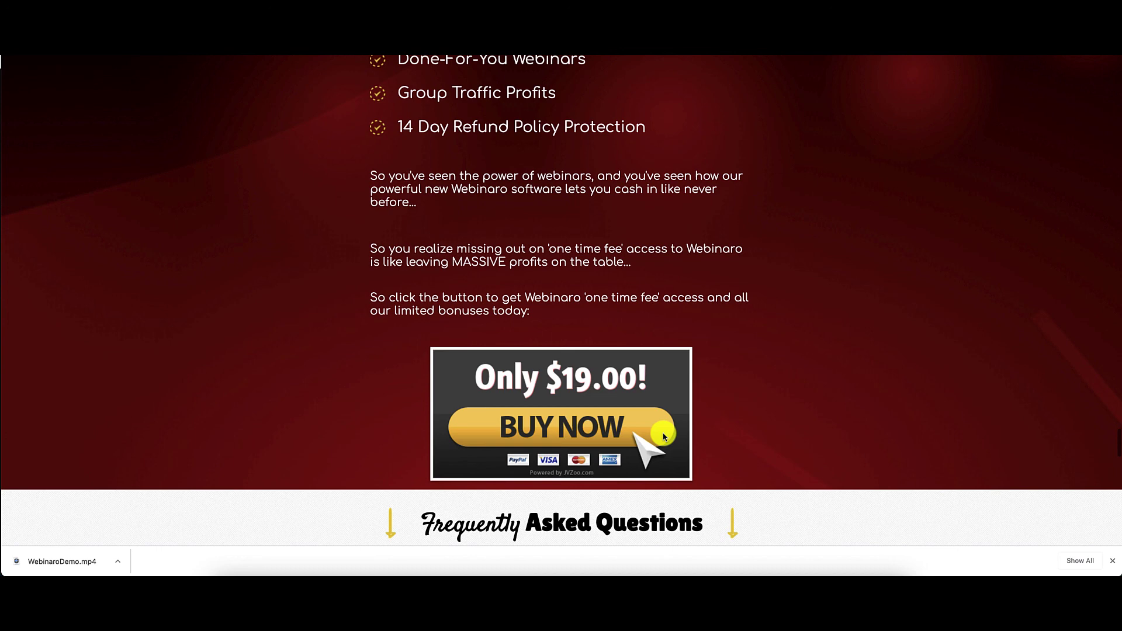
scroll(663, 436, "down", 5)
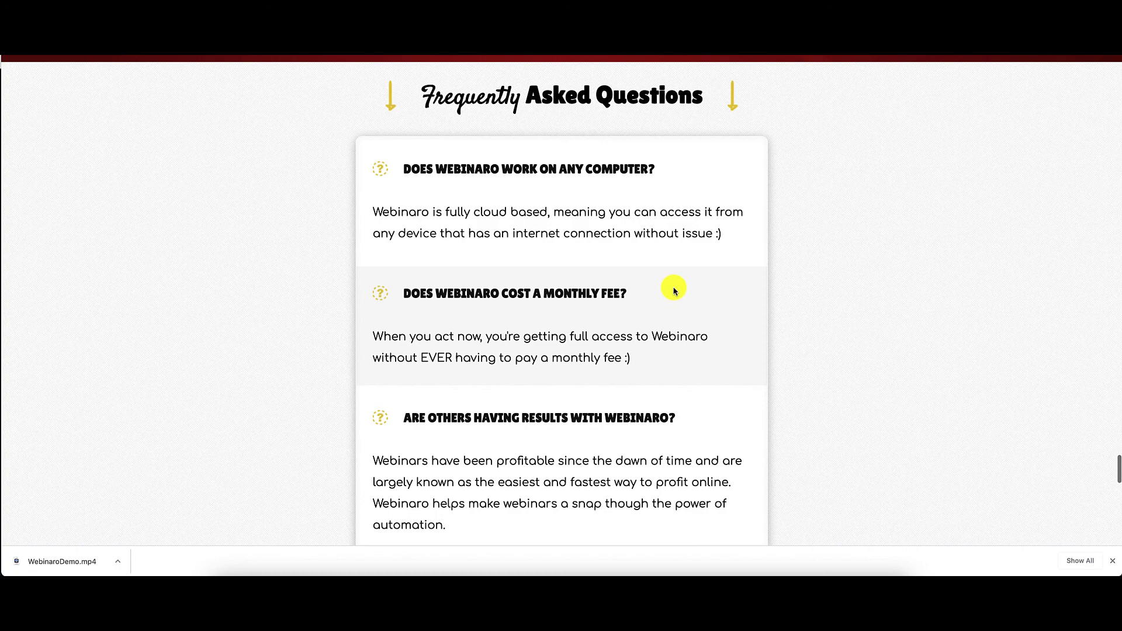
scroll(675, 291, "down", 4)
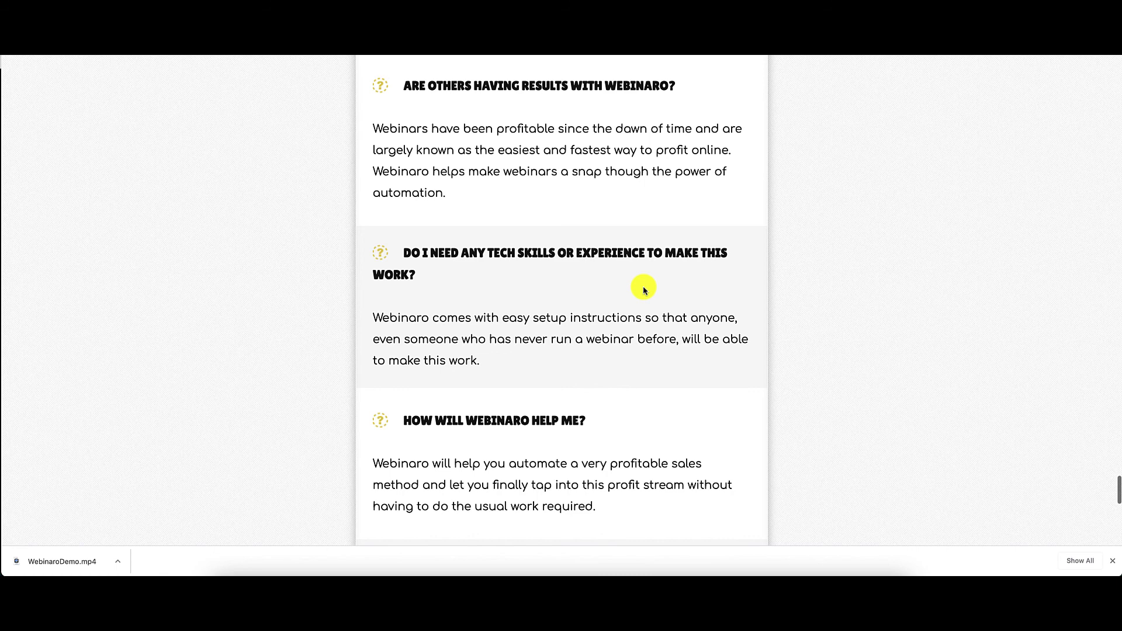
scroll(643, 286, "down", 1)
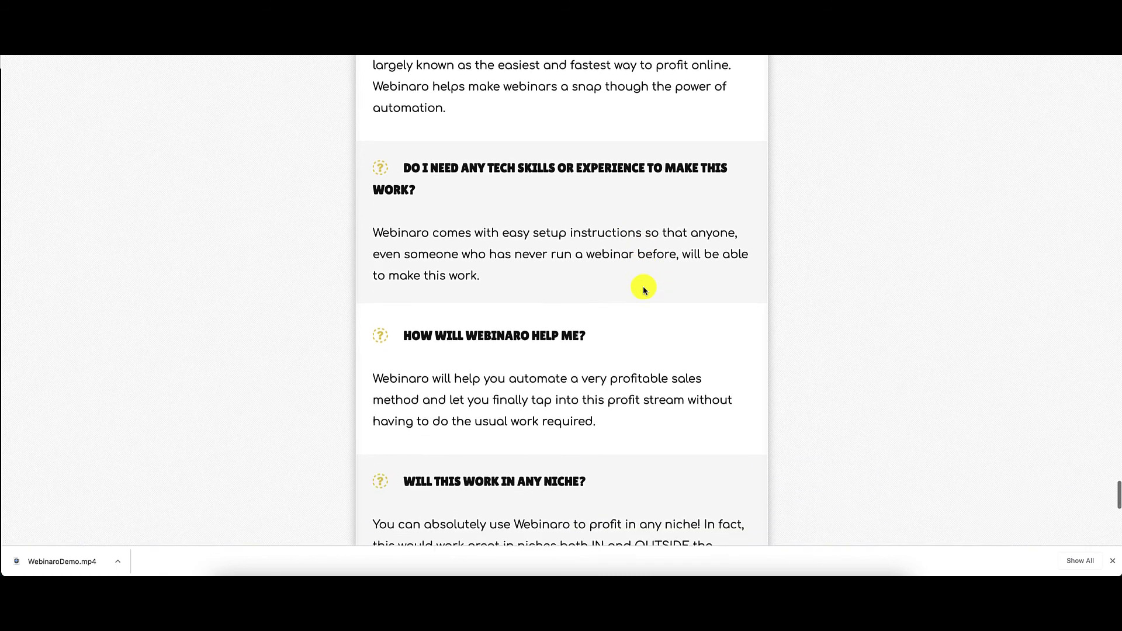
scroll(643, 286, "down", 1)
scroll(643, 286, "down", 1)
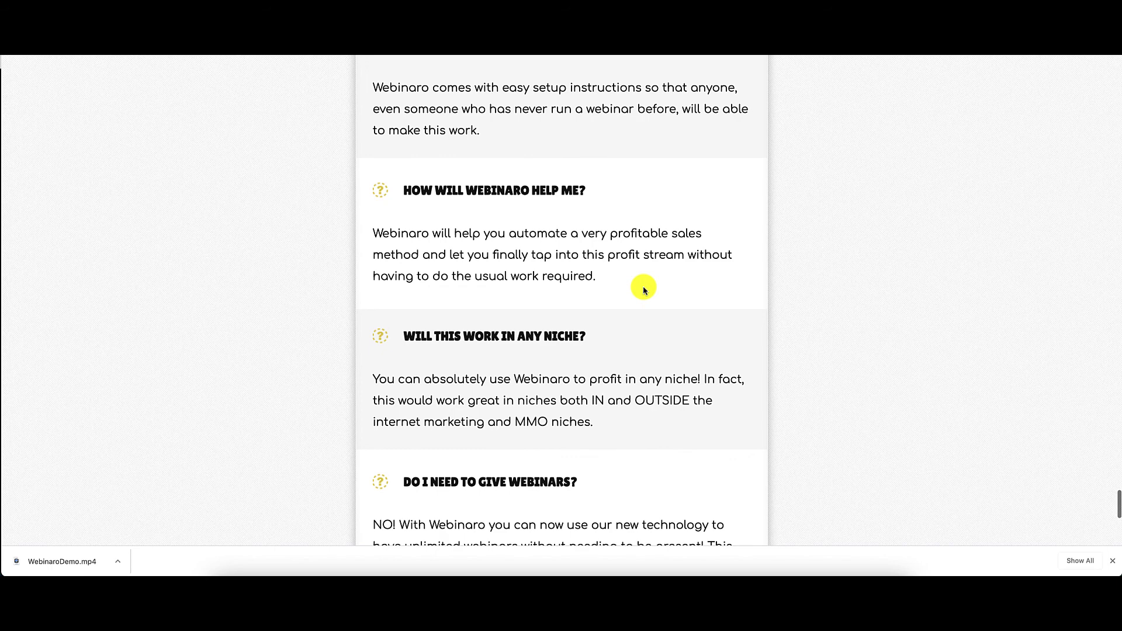
scroll(642, 289, "down", 1)
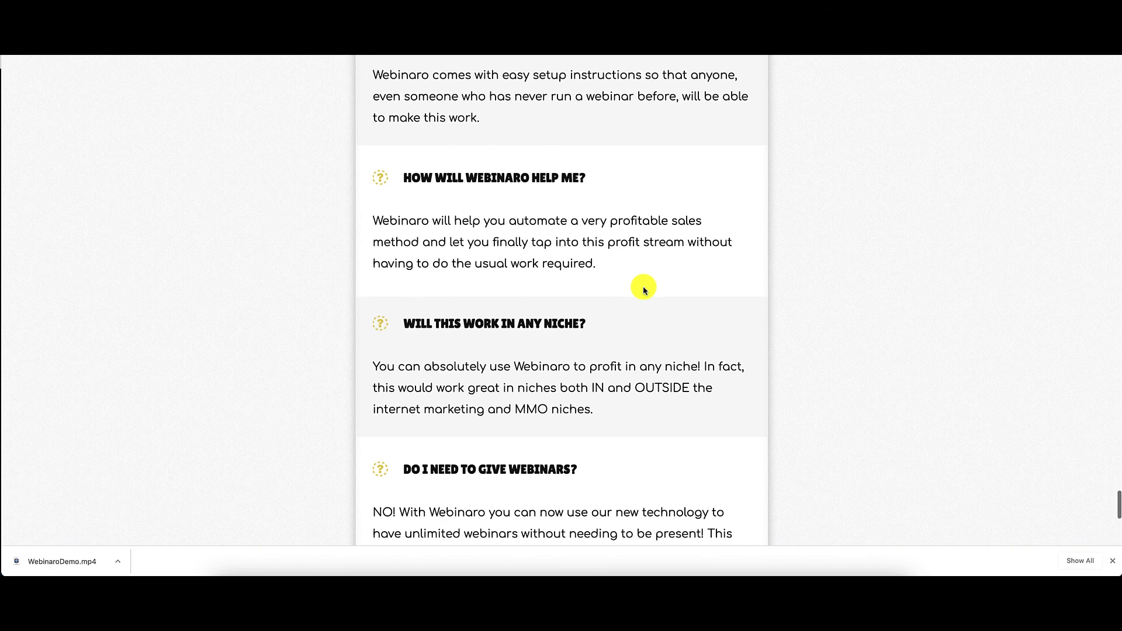
scroll(643, 290, "down", 3)
scroll(643, 290, "down", 2)
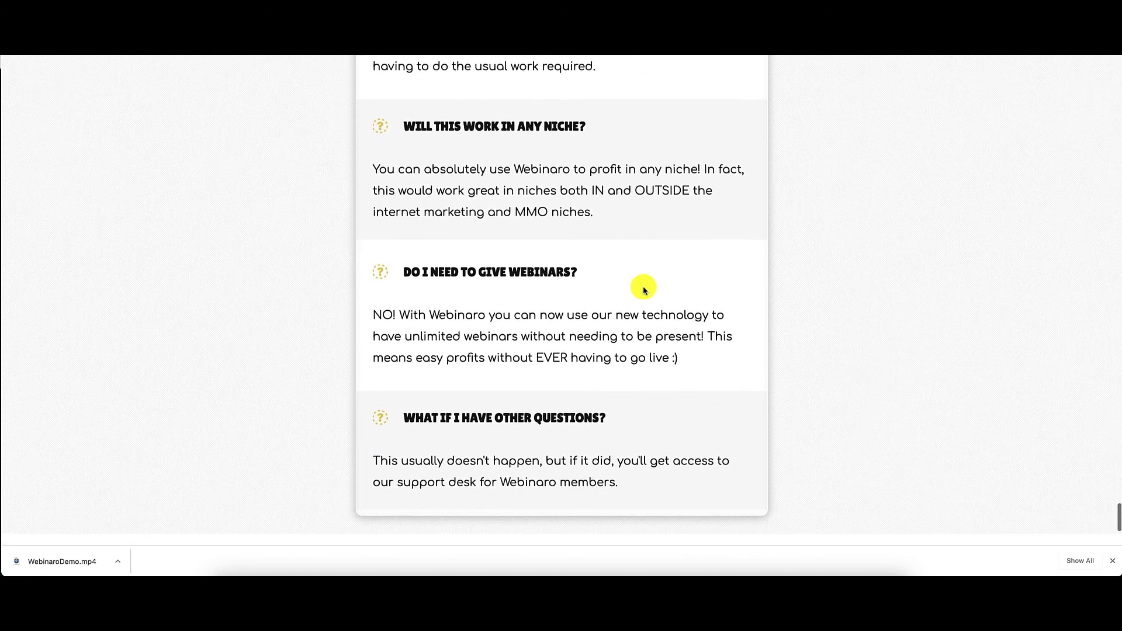